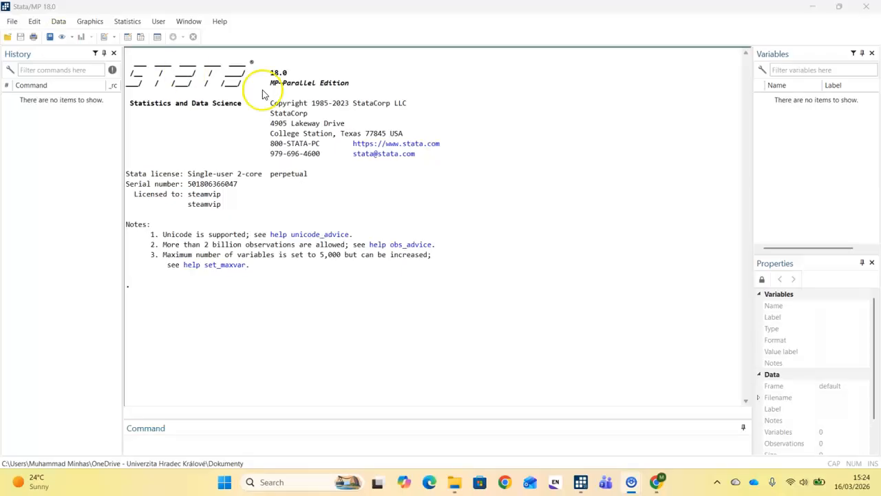
Step: Open the Stata dataset "sp26 economet practice-gls" from the Econometrics folder
{"action": "left_click", "coordinate": [10, 24]}
{"action": "left_click", "coordinate": [12, 34]}
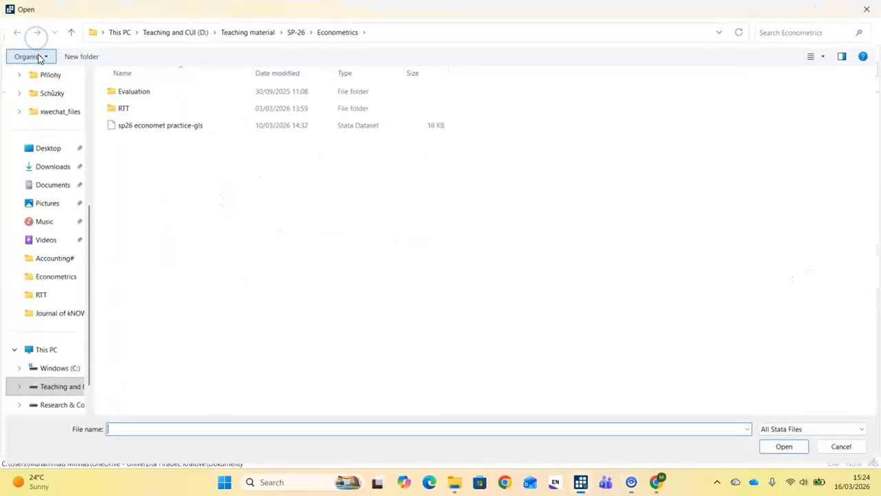
{"action": "left_click", "coordinate": [162, 128]}
{"action": "left_click", "coordinate": [785, 447]}
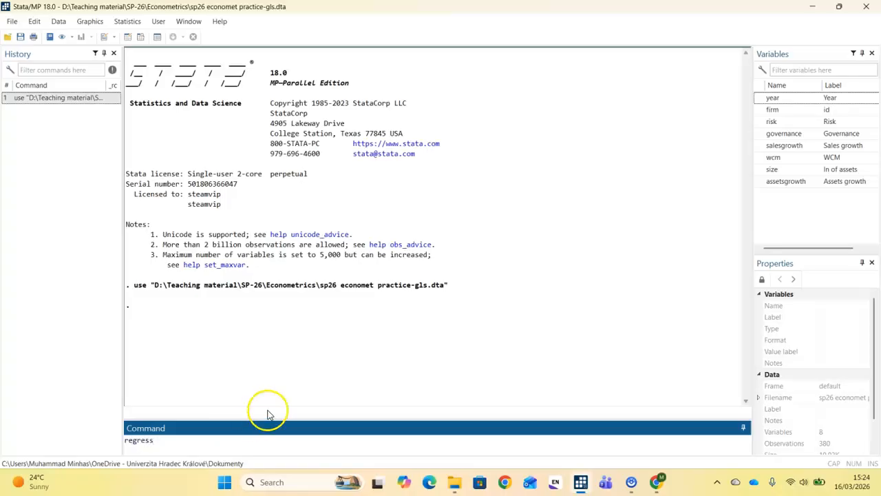
Step: Run an OLS regression of risk on governance, salesgrowth, wcm, size and assetsgrowth
{"action": "left_click", "coordinate": [759, 122]}
{"action": "left_click", "coordinate": [760, 134]}
{"action": "left_click", "coordinate": [759, 145]}
{"action": "left_click", "coordinate": [759, 158]}
{"action": "left_click", "coordinate": [760, 169]}
{"action": "left_click", "coordinate": [759, 181]}
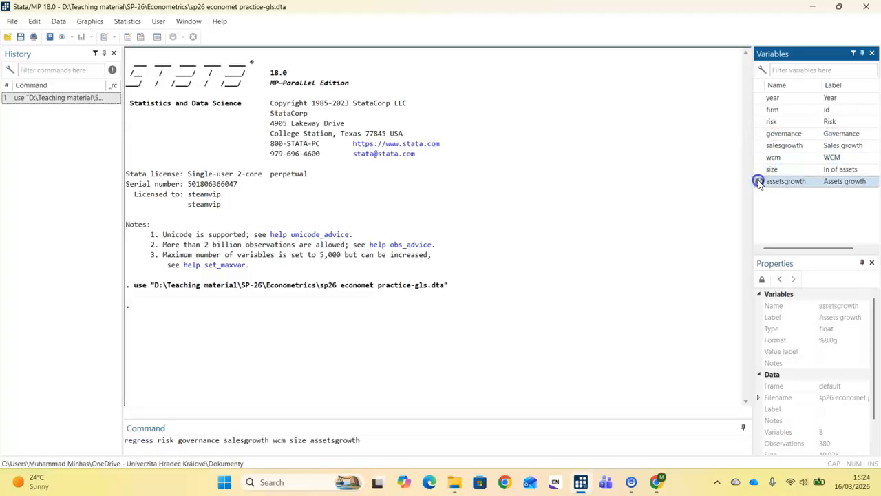
{"action": "key", "text": "Return"}
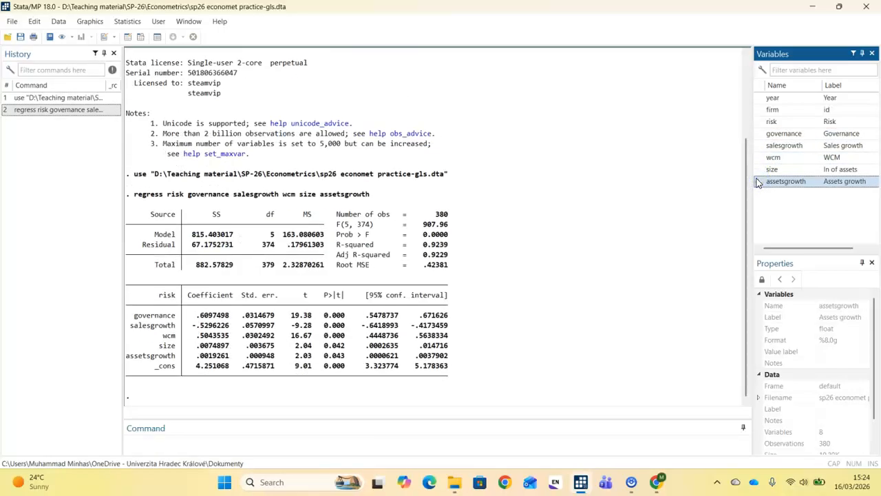
Step: Run vif to check the regression for multicollinearity and highlight the governance row of the result
{"action": "left_click", "coordinate": [330, 445]}
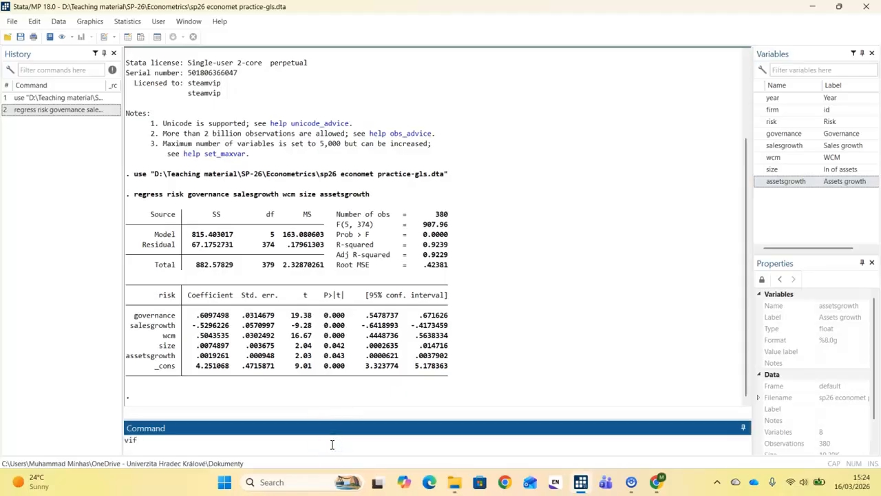
{"action": "key", "text": "Return"}
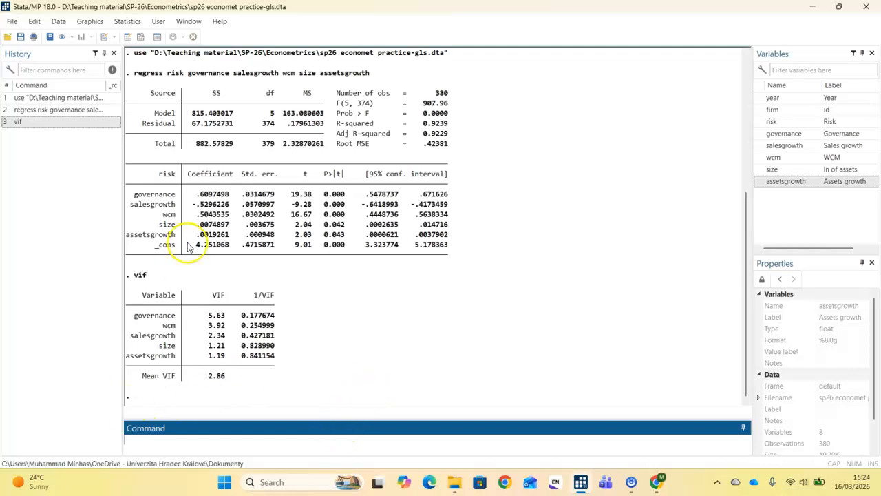
{"action": "left_click_drag", "start_coordinate": [131, 314], "coordinate": [271, 317]}
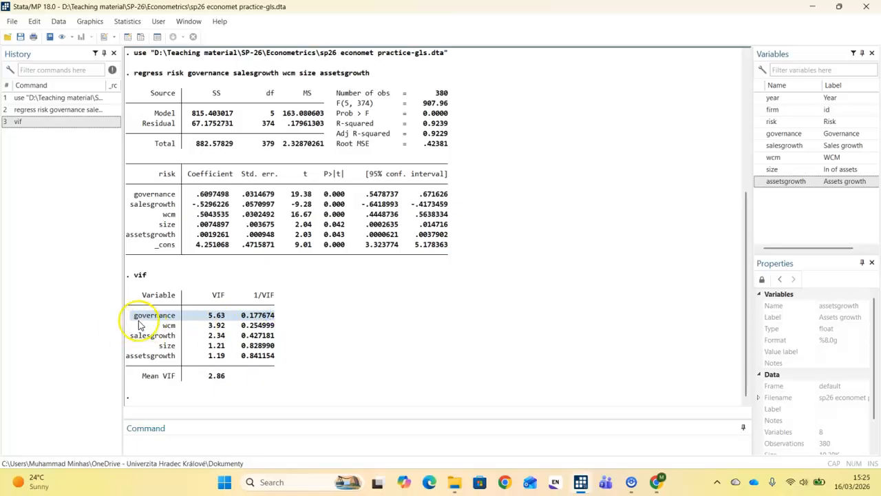
{"action": "left_click_drag", "start_coordinate": [136, 318], "coordinate": [272, 318]}
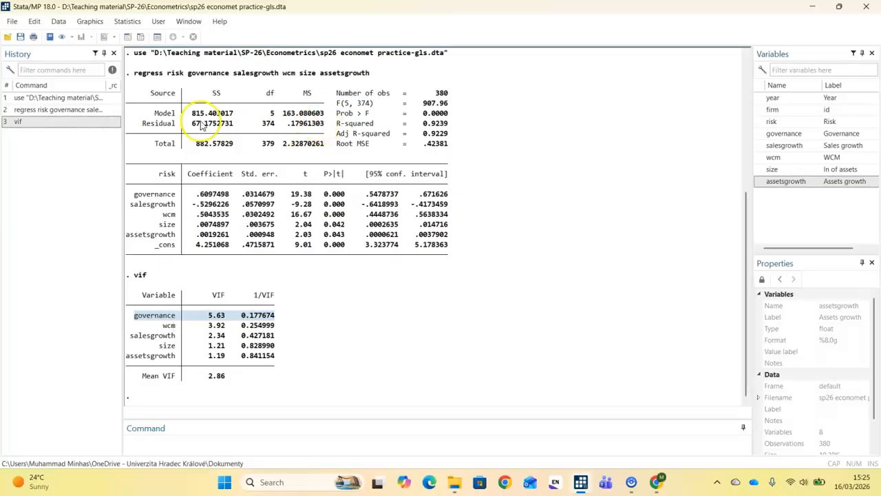
{"action": "left_click", "coordinate": [126, 21]}
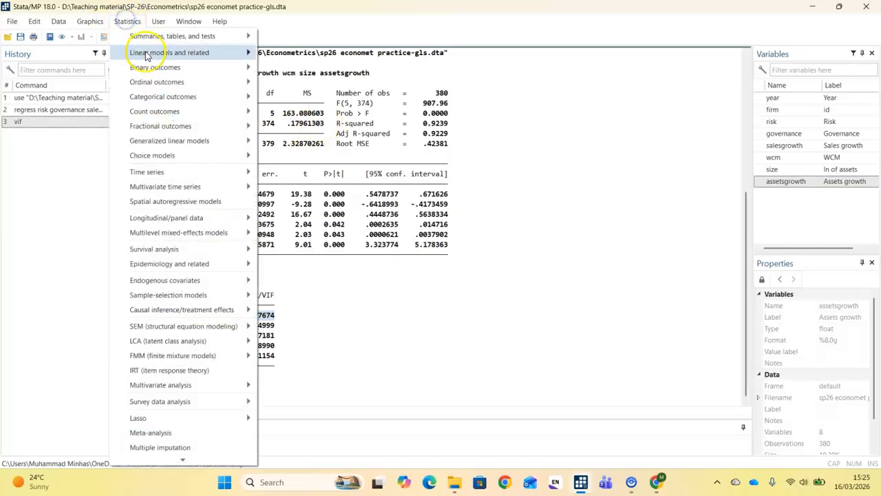
{"action": "mouse_move", "coordinate": [156, 189]}
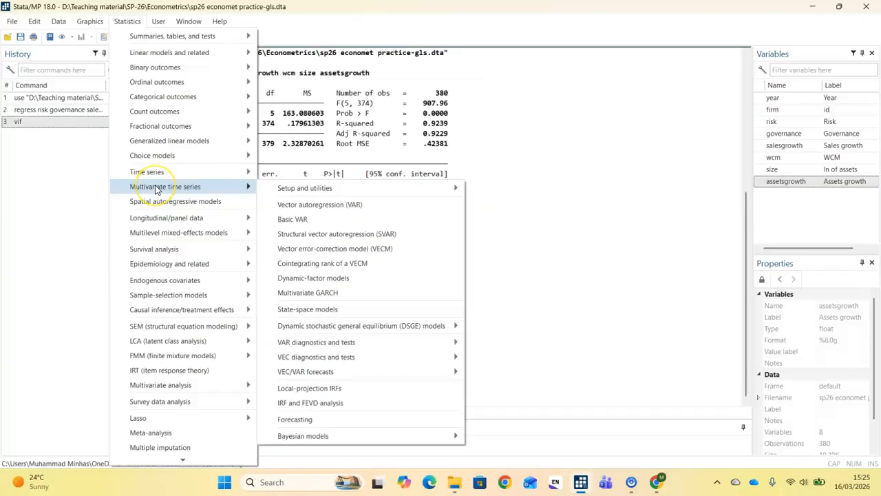
{"action": "mouse_move", "coordinate": [162, 218]}
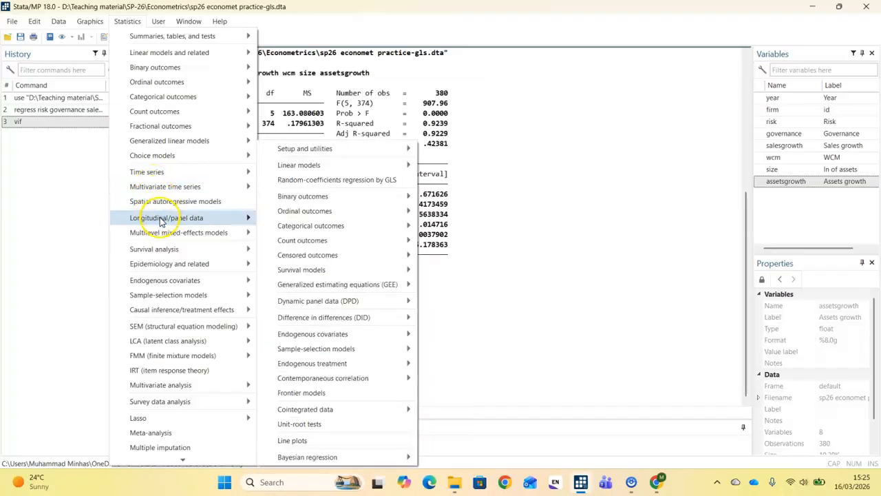
{"action": "left_click", "coordinate": [537, 416]}
Step: Declare the dataset as panel data with xtset, using firm as panel variable and year as time variable
{"action": "left_click", "coordinate": [487, 442]}
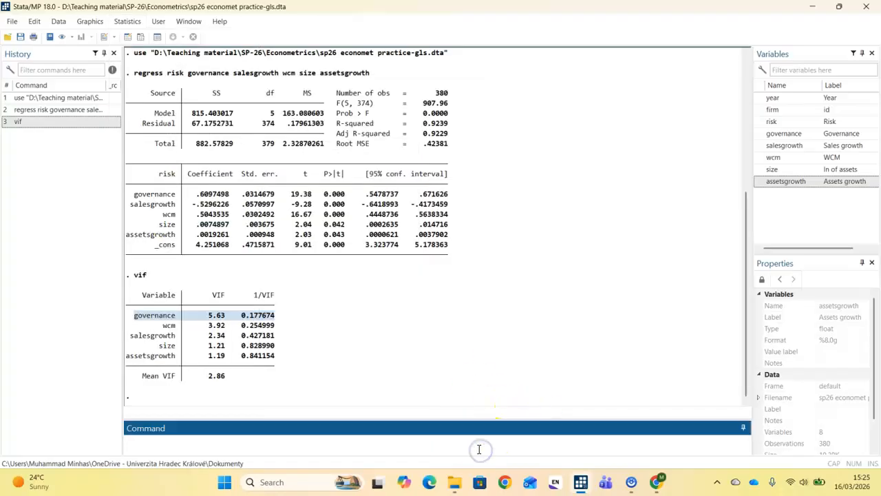
{"action": "type", "text": "xtset"}
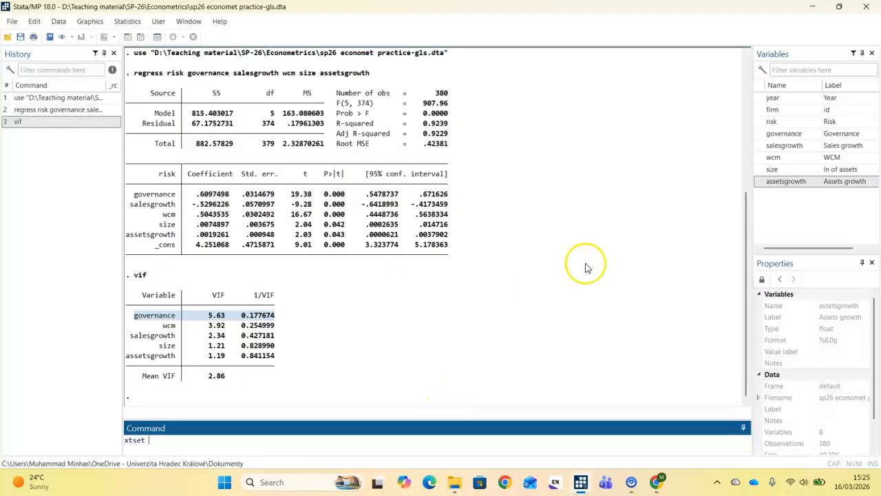
{"action": "left_click", "coordinate": [759, 111]}
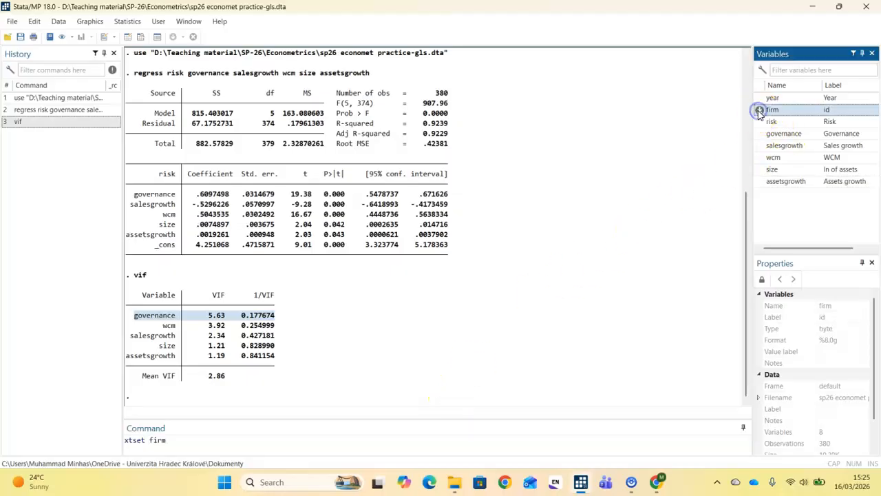
{"action": "left_click", "coordinate": [759, 98]}
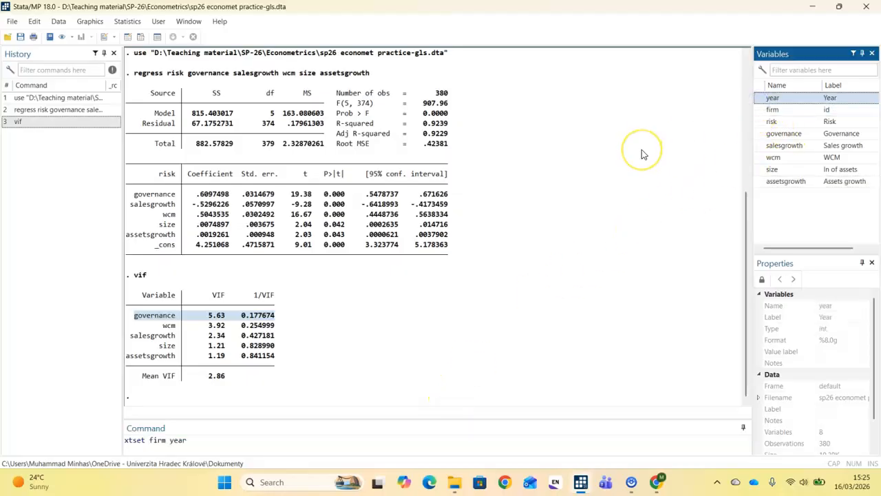
{"action": "key", "text": "Return"}
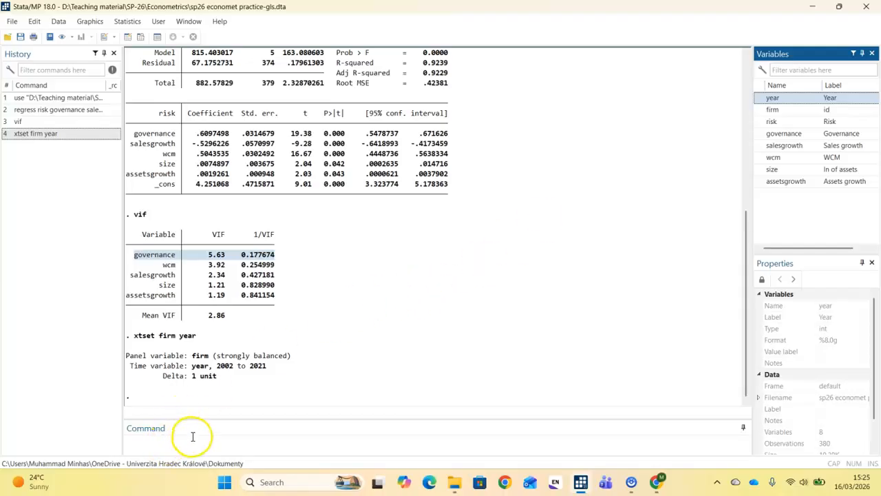
Step: Start a panel-data linear regression (xtreg) and set risk as the dependent variable
{"action": "left_click", "coordinate": [128, 25]}
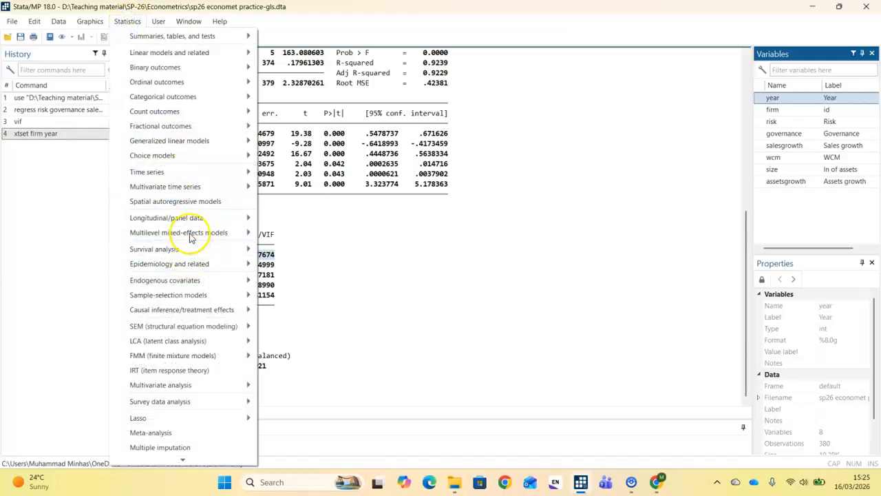
{"action": "mouse_move", "coordinate": [195, 221]}
{"action": "mouse_move", "coordinate": [343, 167]}
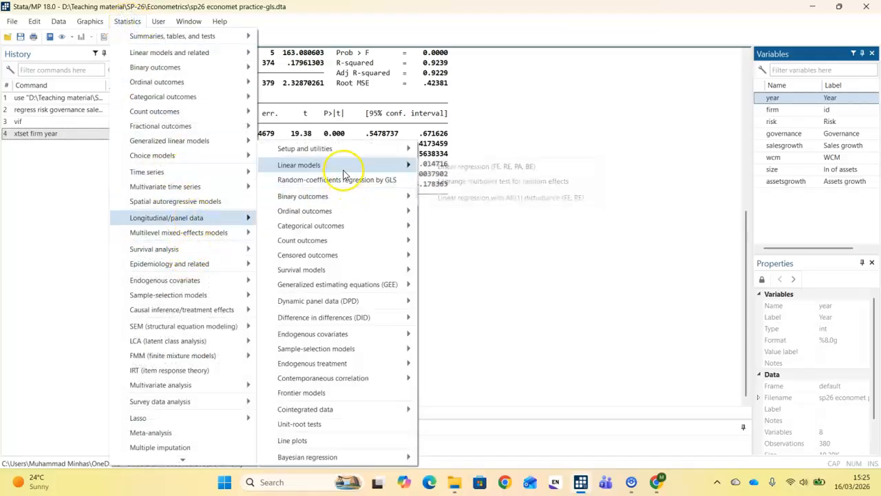
{"action": "left_click", "coordinate": [454, 166]}
{"action": "left_click", "coordinate": [376, 208]}
{"action": "left_click", "coordinate": [335, 239]}
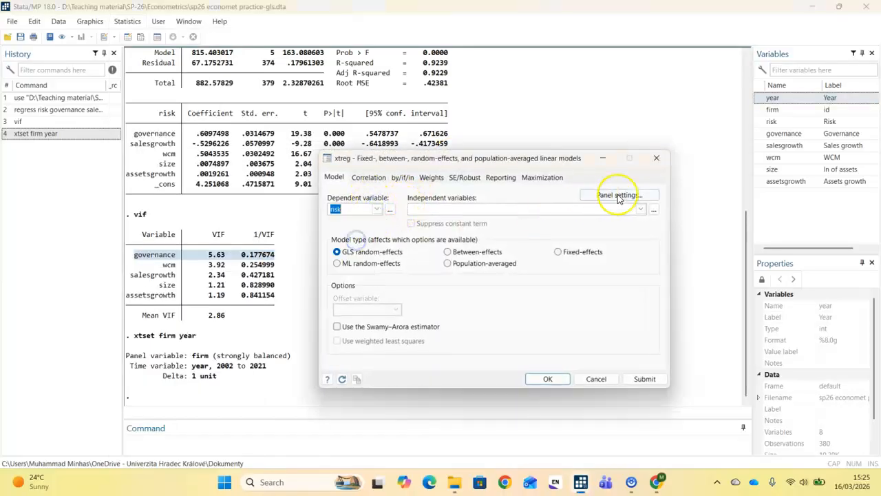
Step: Add governance, salesgrowth, wcm, size and assetsgrowth as independent variables and run the model with fixed effects
{"action": "left_click", "coordinate": [641, 210]}
{"action": "left_click", "coordinate": [598, 249]}
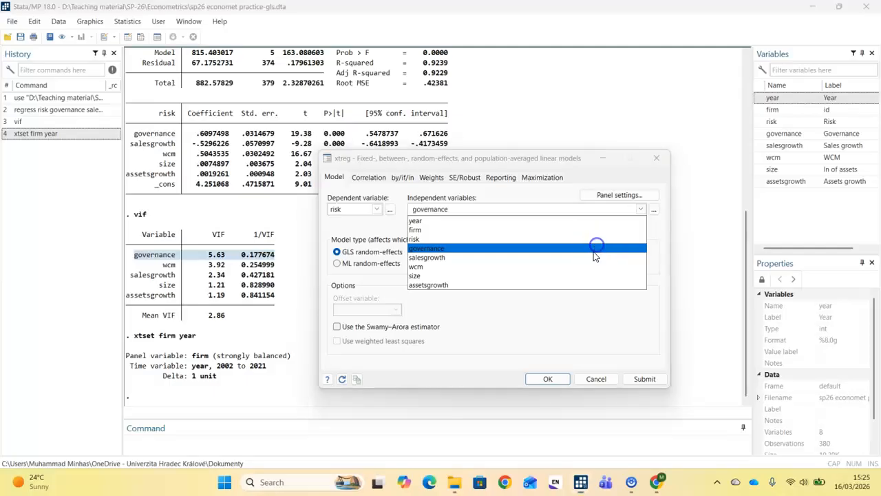
{"action": "left_click", "coordinate": [592, 258]}
{"action": "left_click", "coordinate": [587, 266]}
{"action": "left_click", "coordinate": [584, 275]}
{"action": "left_click", "coordinate": [583, 285]}
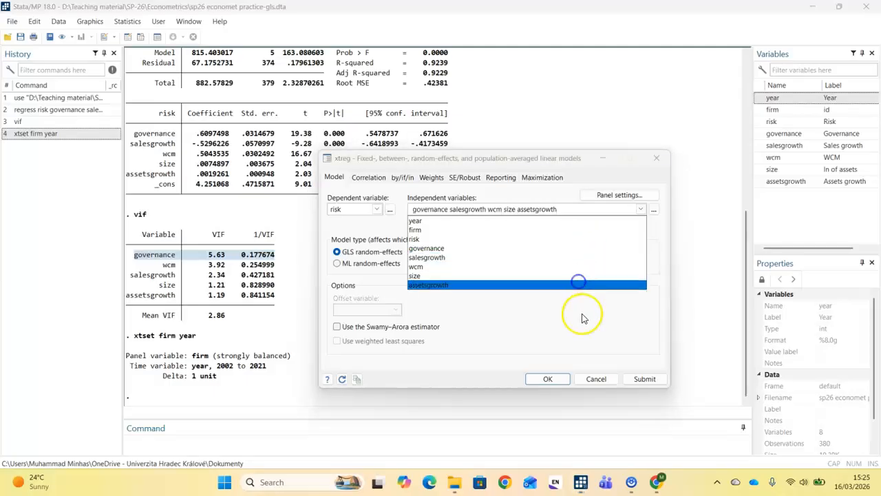
{"action": "left_click", "coordinate": [583, 314]}
{"action": "left_click", "coordinate": [584, 253]}
{"action": "left_click", "coordinate": [548, 379]}
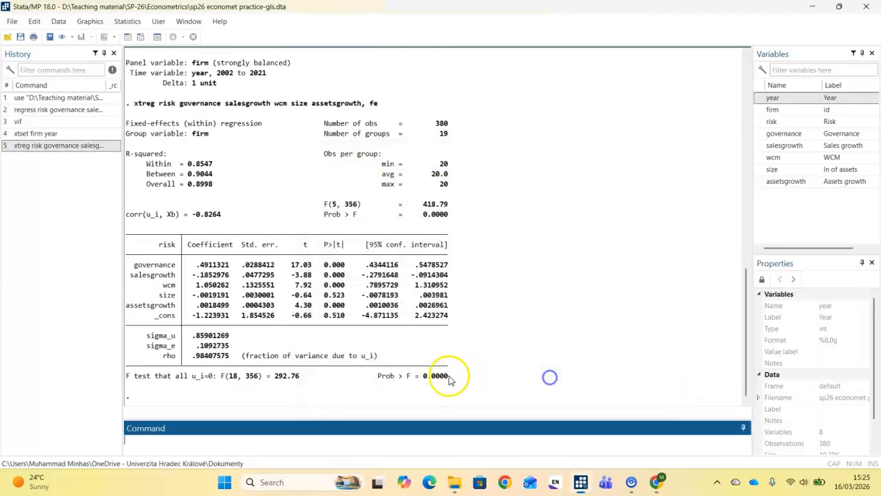
Step: Run xttest3 to test the fixed-effects model for groupwise heteroskedasticity and highlight the test name and its probability
{"action": "left_click", "coordinate": [265, 446]}
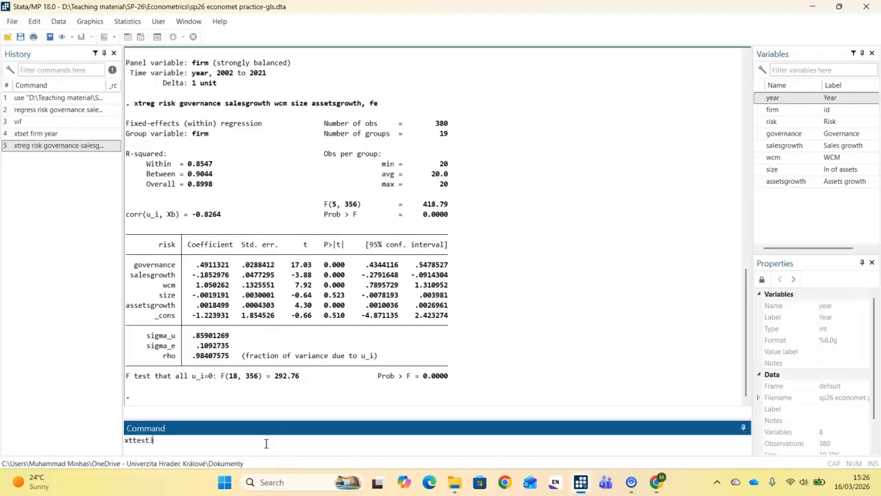
{"action": "key", "text": "Return"}
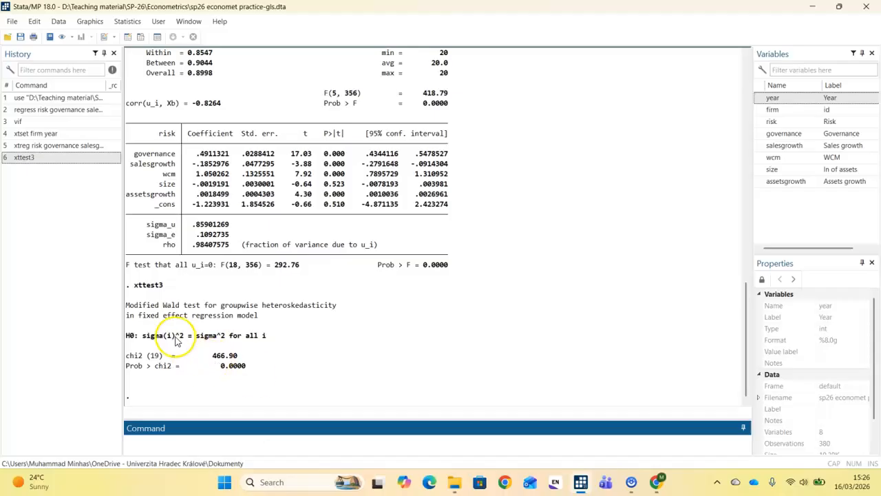
{"action": "left_click", "coordinate": [127, 306]}
{"action": "left_click_drag", "start_coordinate": [128, 307], "coordinate": [344, 311]}
{"action": "left_click_drag", "start_coordinate": [127, 366], "coordinate": [253, 365]}
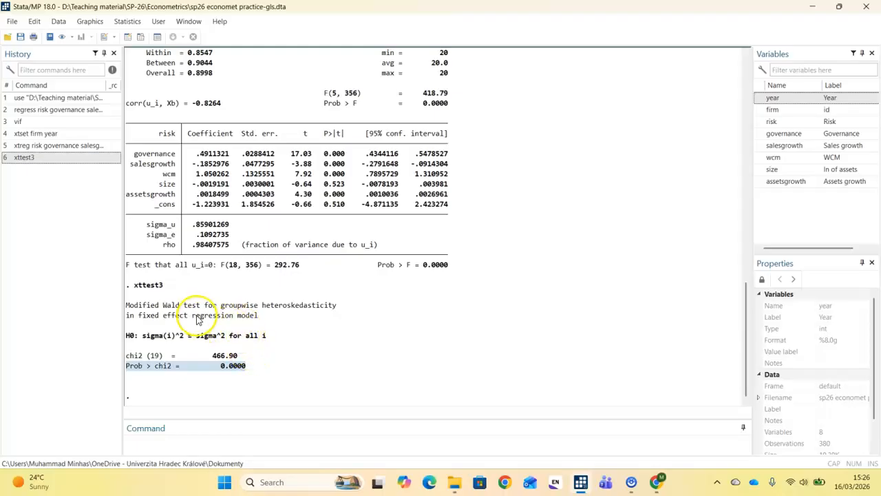
Step: Run xtserial on risk, governance, salesgrowth, wcm, size and assetsgrowth, reusing the variable list from the xtreg command, and highlight the test's probability
{"action": "left_click", "coordinate": [212, 449]}
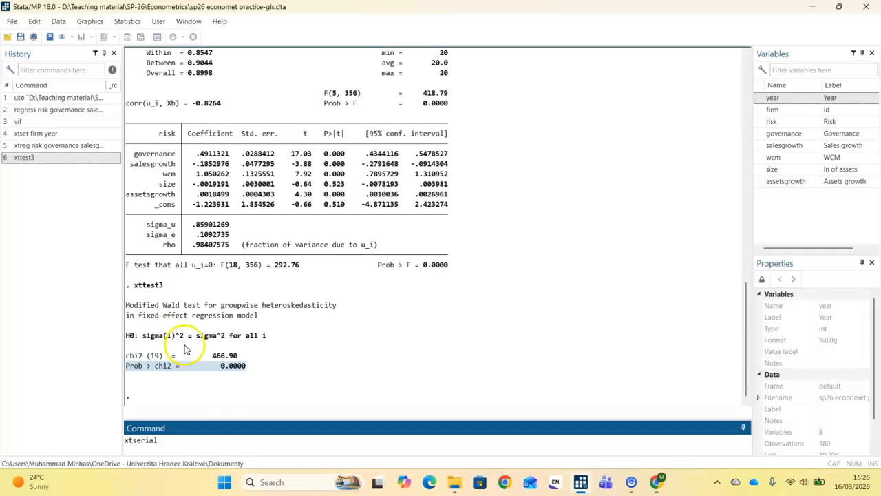
{"action": "scroll", "coordinate": [200, 331], "scroll_direction": "up", "scroll_amount": 3}
{"action": "left_click_drag", "start_coordinate": [159, 83], "coordinate": [364, 84]}
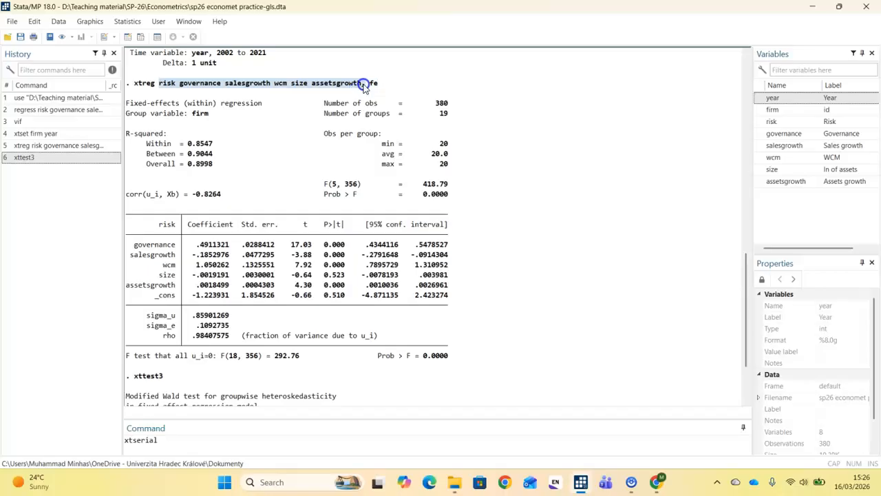
{"action": "right_click", "coordinate": [358, 83]}
{"action": "left_click", "coordinate": [375, 87]}
{"action": "left_click", "coordinate": [199, 436]}
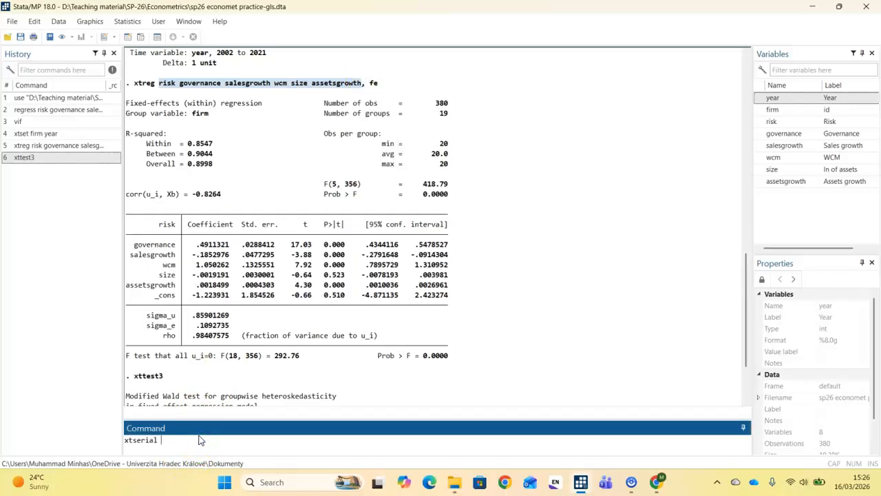
{"action": "key", "text": "ctrl+v"}
{"action": "key", "text": "Return"}
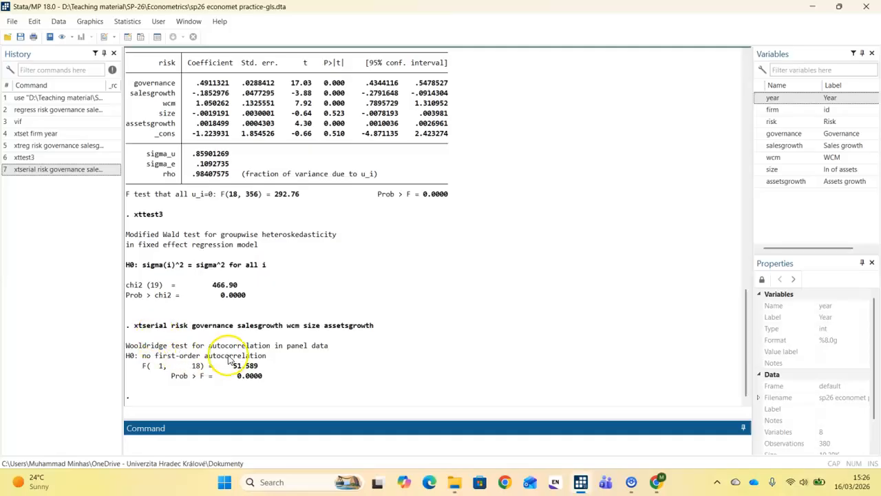
{"action": "left_click_drag", "start_coordinate": [126, 346], "coordinate": [188, 347]}
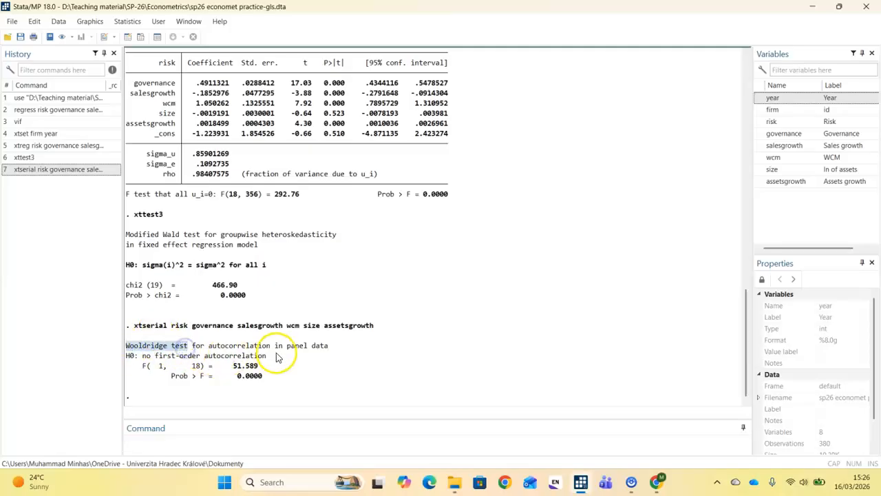
{"action": "left_click", "coordinate": [171, 377]}
{"action": "left_click_drag", "start_coordinate": [171, 377], "coordinate": [275, 380]}
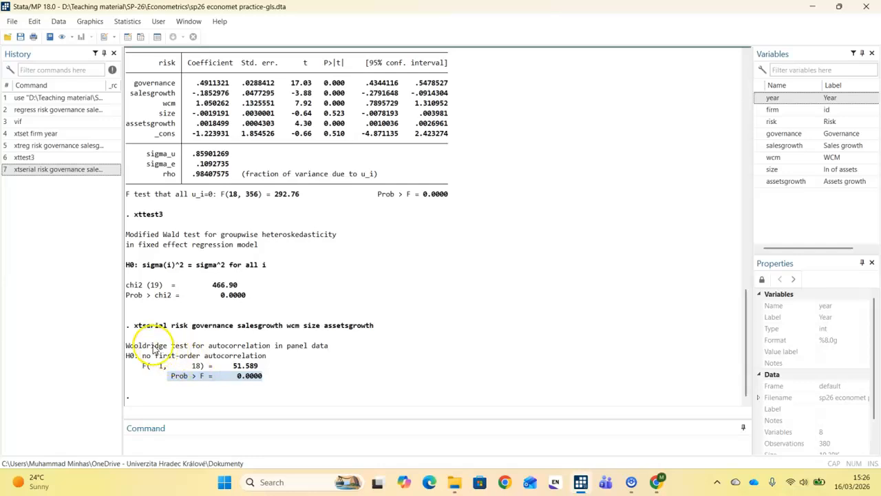
Step: Recall the xtserial command, change it to xtserialpm with the same variables, run it and highlight the resulting probability
{"action": "left_click", "coordinate": [31, 170]}
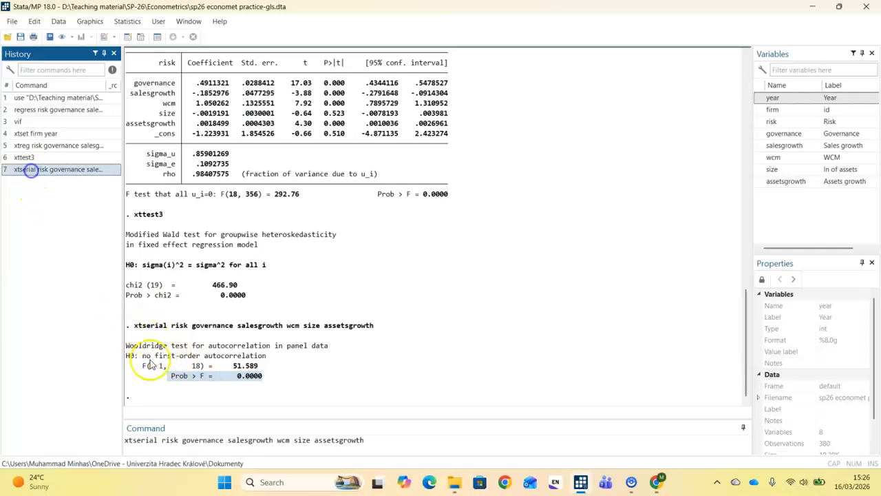
{"action": "left_click", "coordinate": [162, 440]}
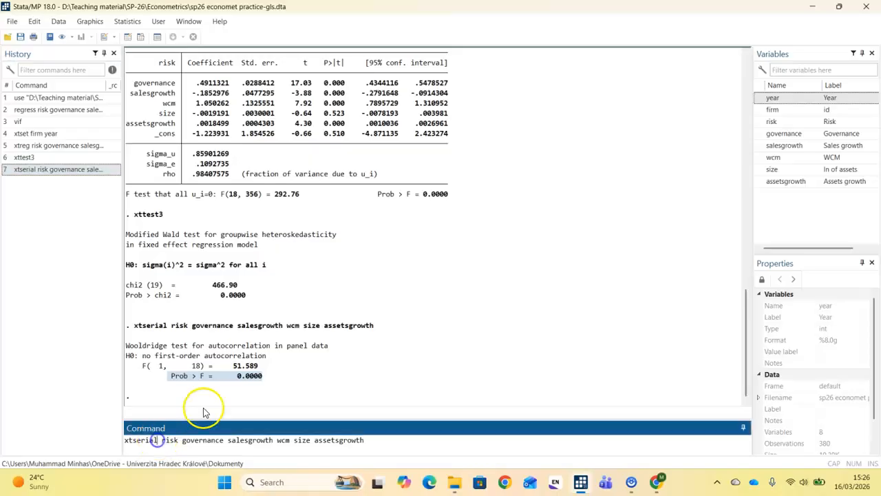
{"action": "type", "text": "pm"}
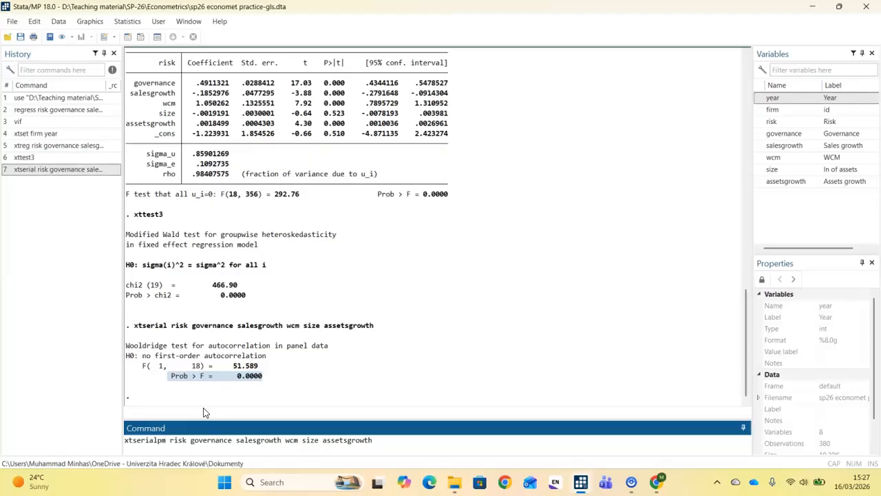
{"action": "key", "text": "Return"}
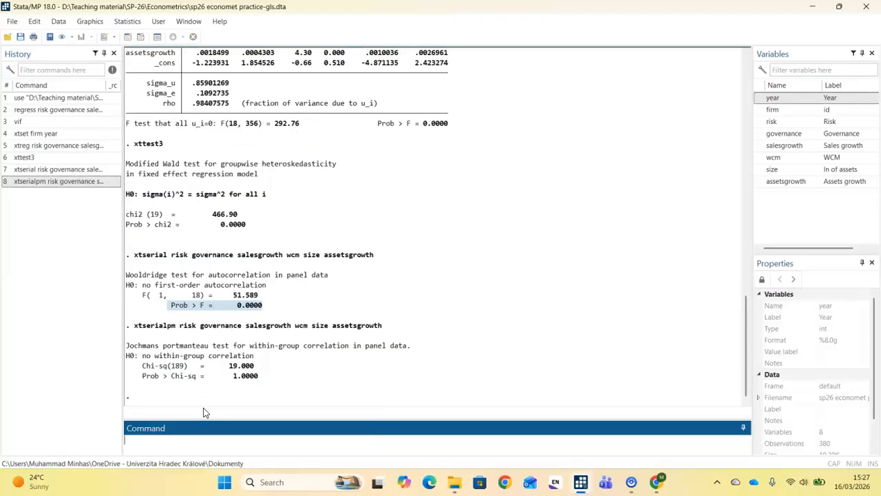
{"action": "left_click_drag", "start_coordinate": [142, 376], "coordinate": [285, 378]}
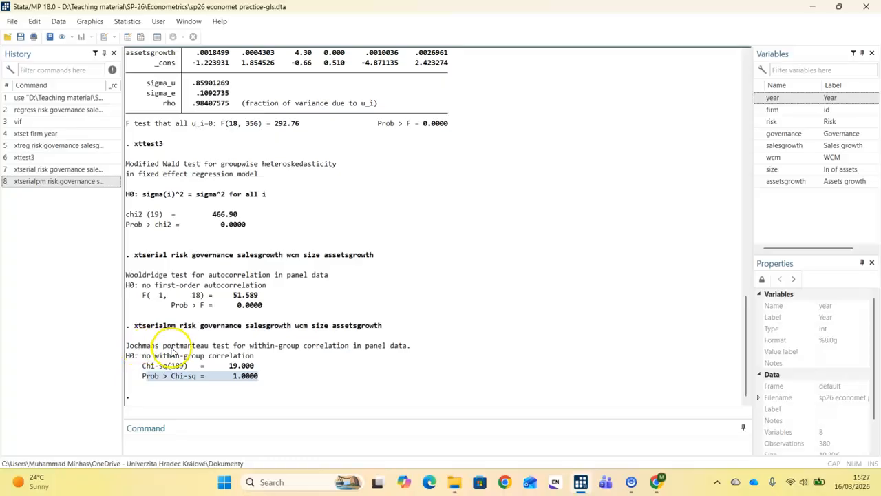
Step: Highlight the probability of the xtserialpm test and the probability of the xttest3 heteroskedasticity test in the results
{"action": "left_click_drag", "start_coordinate": [139, 378], "coordinate": [293, 378]}
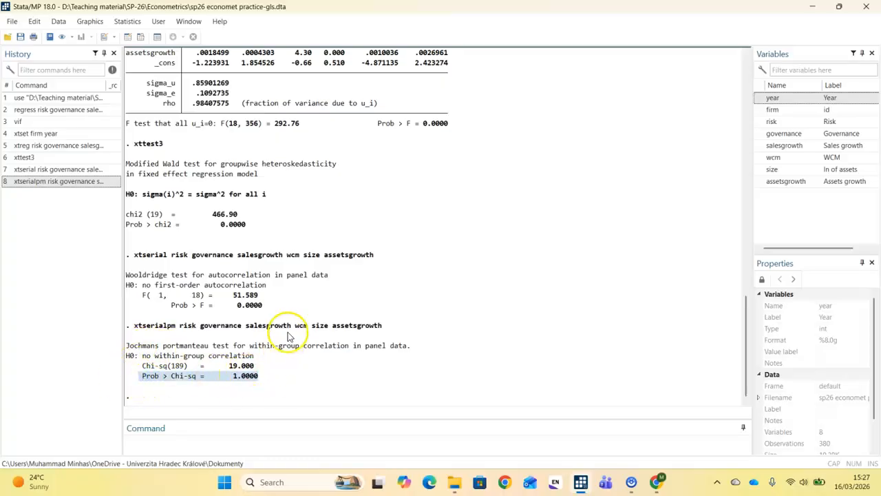
{"action": "scroll", "coordinate": [287, 332], "scroll_direction": "up", "scroll_amount": 1}
{"action": "left_click_drag", "start_coordinate": [127, 255], "coordinate": [263, 256]}
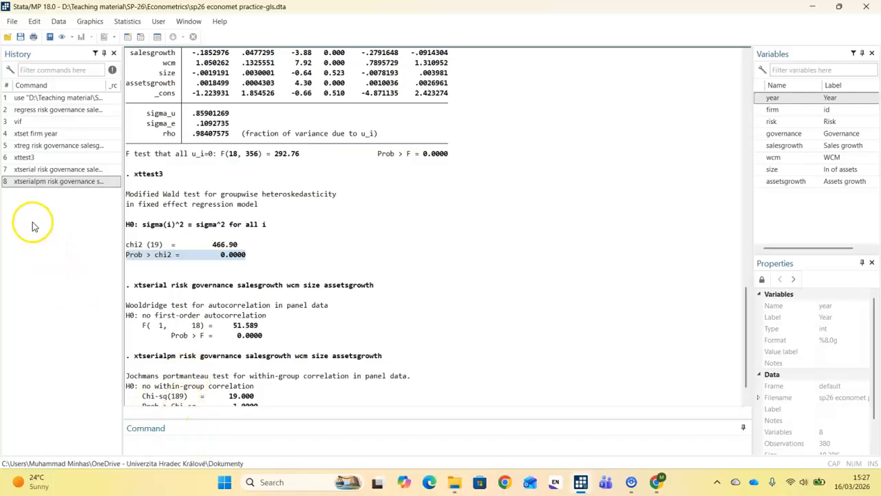
Step: Rerun the earlier fixed-effects xtreg of risk on governance, salesgrowth, wcm, size and assetsgrowth
{"action": "left_click", "coordinate": [35, 146]}
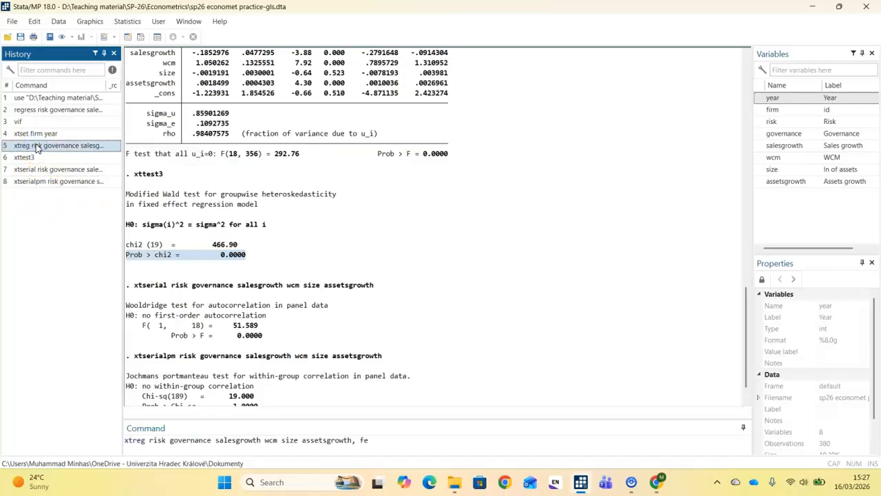
{"action": "key", "text": "Return"}
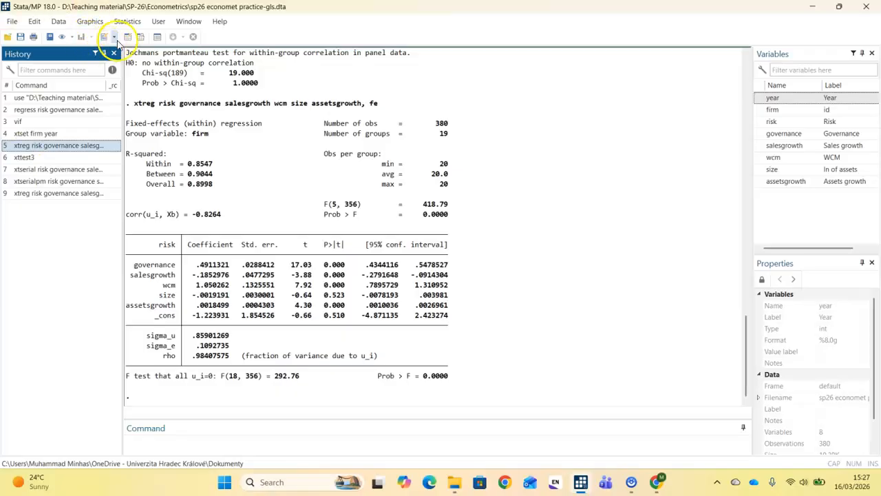
Step: Open the dataset in the Data Editor, examine the firm and year observations through the final firms, and close it
{"action": "left_click", "coordinate": [126, 36]}
{"action": "scroll", "coordinate": [118, 147], "scroll_direction": "down", "scroll_amount": 20}
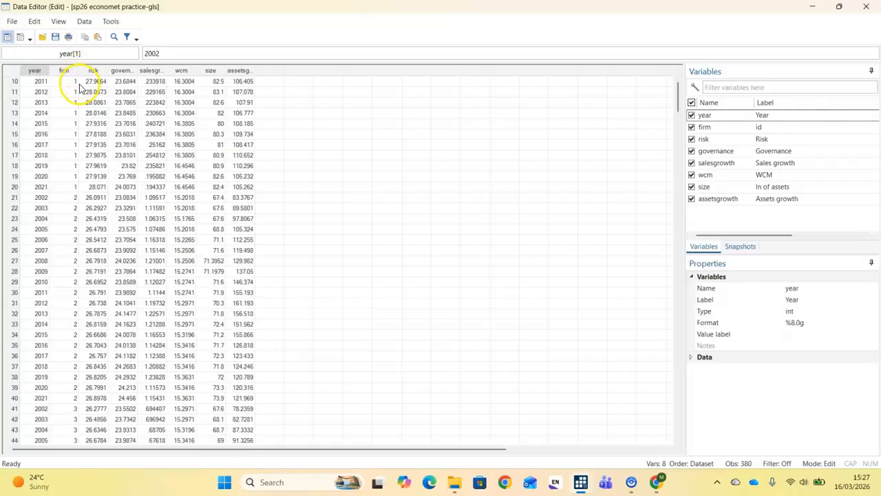
{"action": "scroll", "coordinate": [141, 164], "scroll_direction": "down", "scroll_amount": 20}
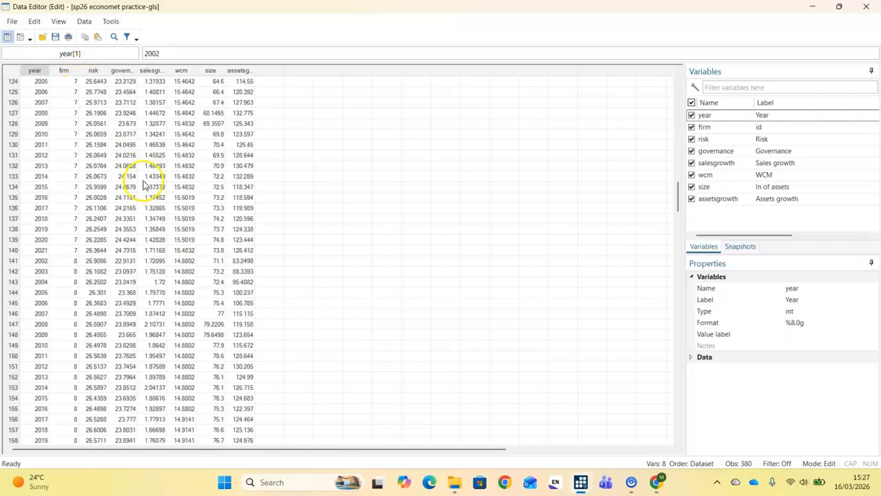
{"action": "scroll", "coordinate": [135, 192], "scroll_direction": "down", "scroll_amount": 20}
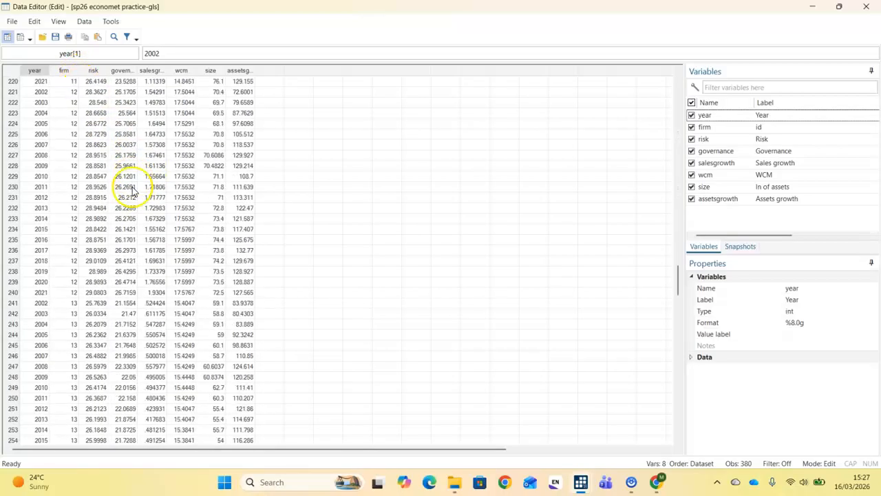
{"action": "scroll", "coordinate": [124, 197], "scroll_direction": "down", "scroll_amount": 20}
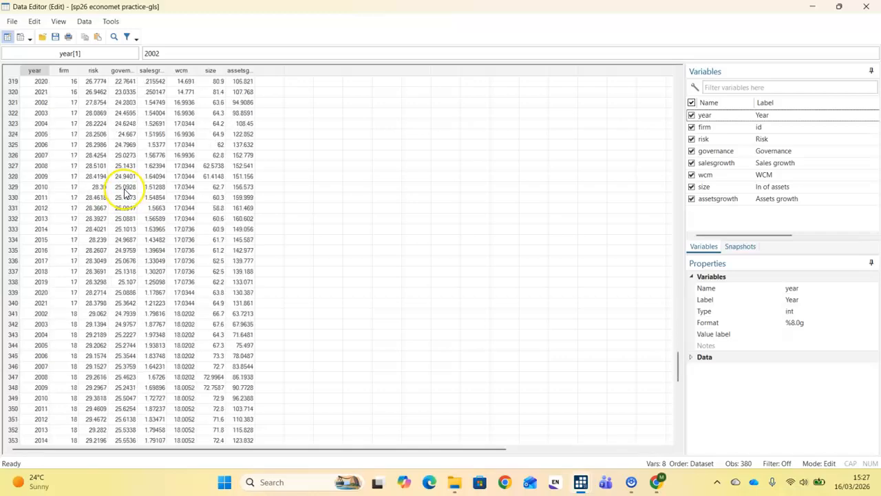
{"action": "scroll", "coordinate": [108, 189], "scroll_direction": "up", "scroll_amount": 7}
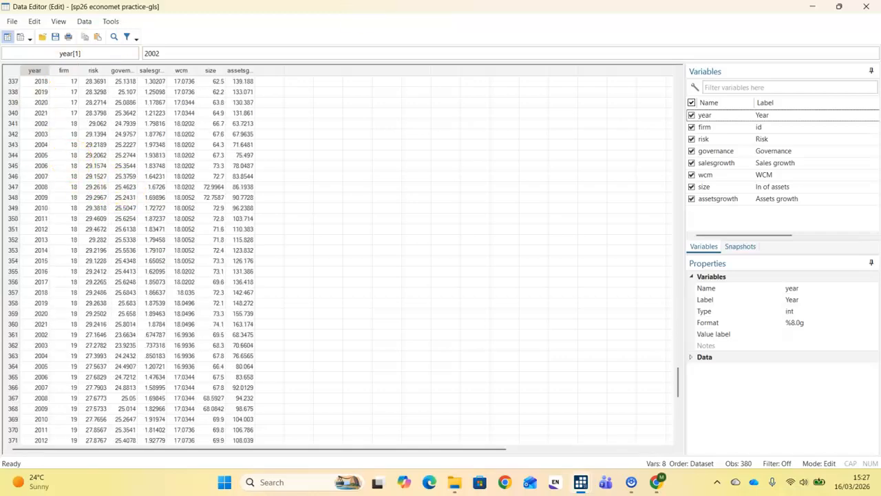
{"action": "left_click", "coordinate": [869, 8]}
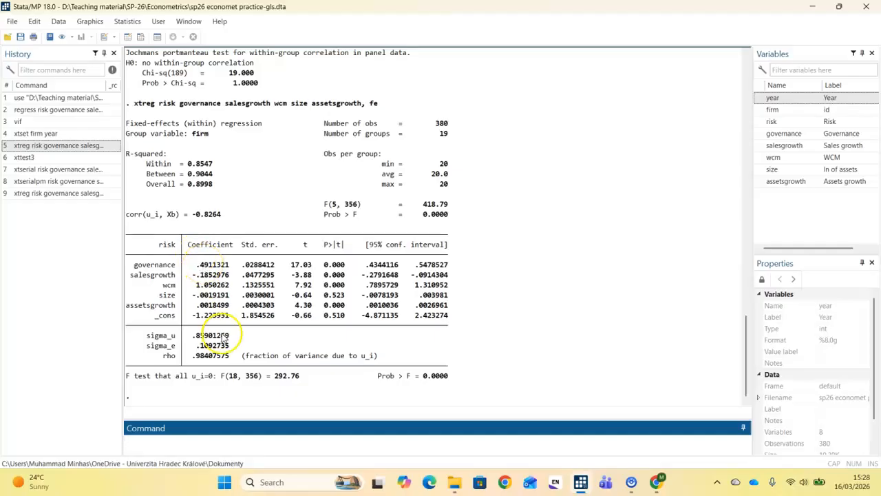
Step: Run xttest2 for the Breusch-Pagan LM test of independence on the fixed-effects model and highlight its probability
{"action": "left_click", "coordinate": [211, 444]}
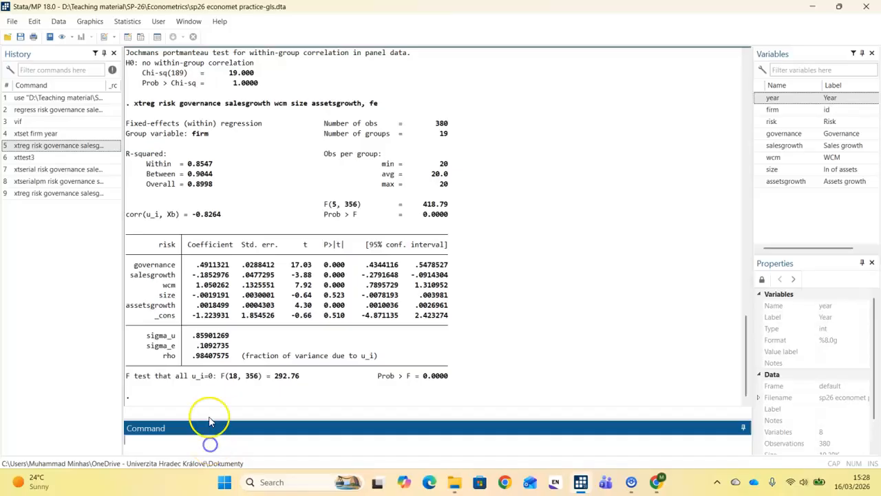
{"action": "type", "text": "xtcsd"}
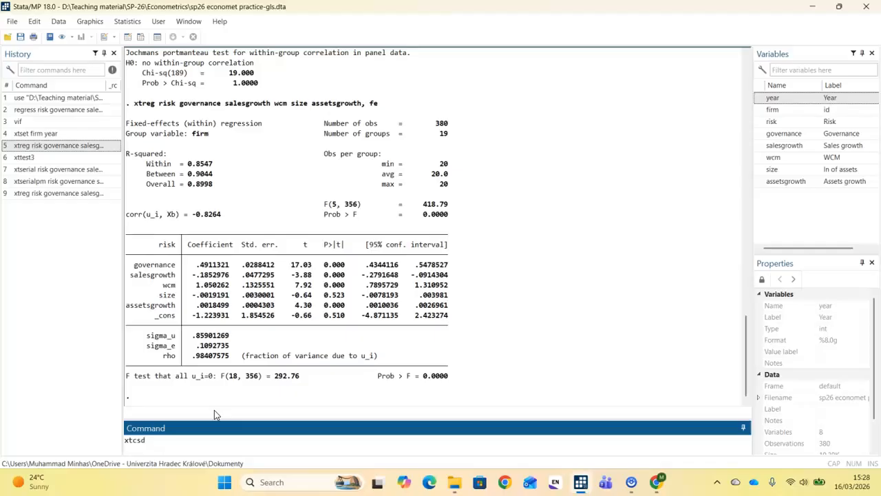
{"action": "key", "text": "BackSpace"}
{"action": "key", "text": "BackSpace"}
{"action": "key", "text": "BackSpace"}
{"action": "key", "text": "BackSpace"}
{"action": "type", "text": "xttest2"}
{"action": "key", "text": "Return"}
{"action": "left_click_drag", "start_coordinate": [378, 371], "coordinate": [432, 367]}
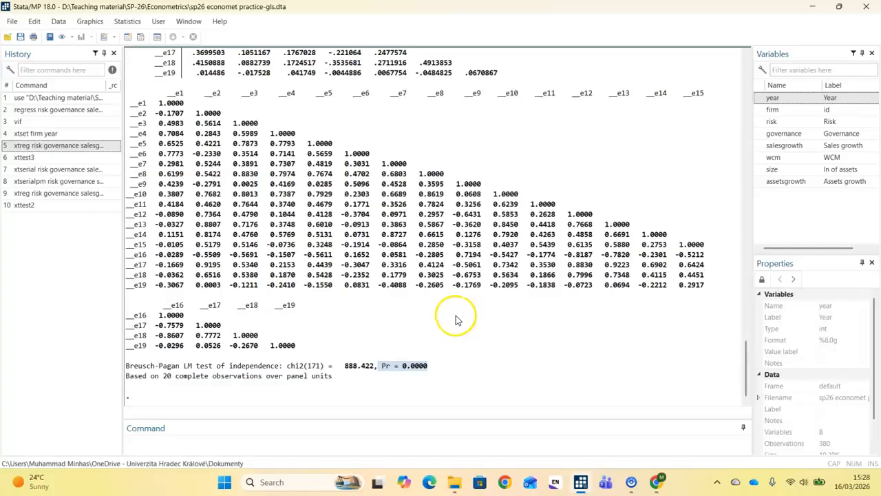
Step: Run xtcsd with the pesaran option to test cross-sectional independence and highlight the command together with its result
{"action": "left_click", "coordinate": [227, 444]}
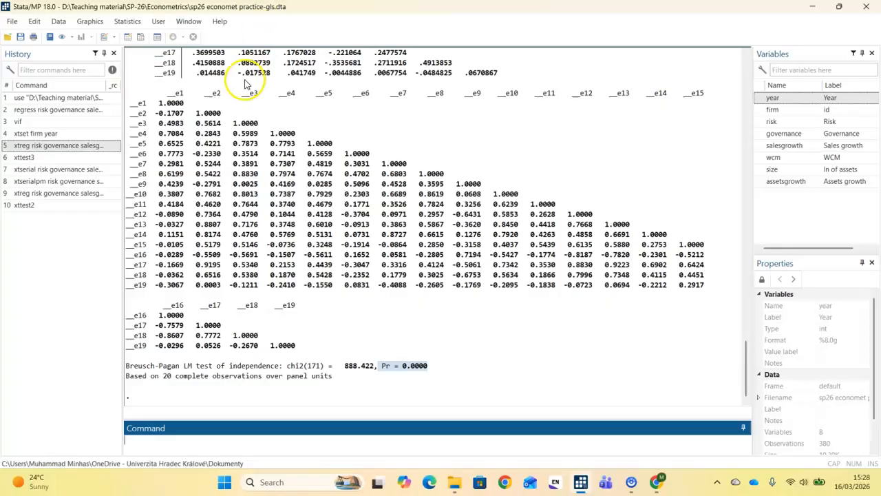
{"action": "left_click", "coordinate": [197, 442]}
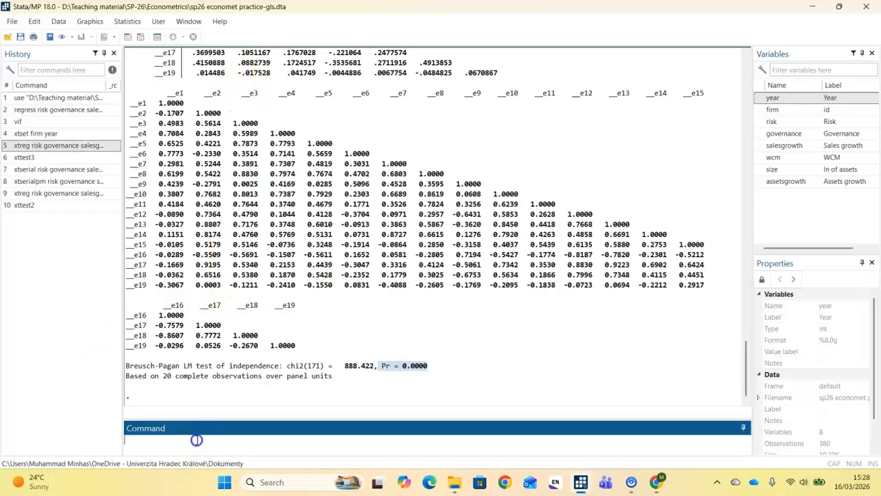
{"action": "type", "text": "xtcsd, pesaran"}
{"action": "key", "text": "Return"}
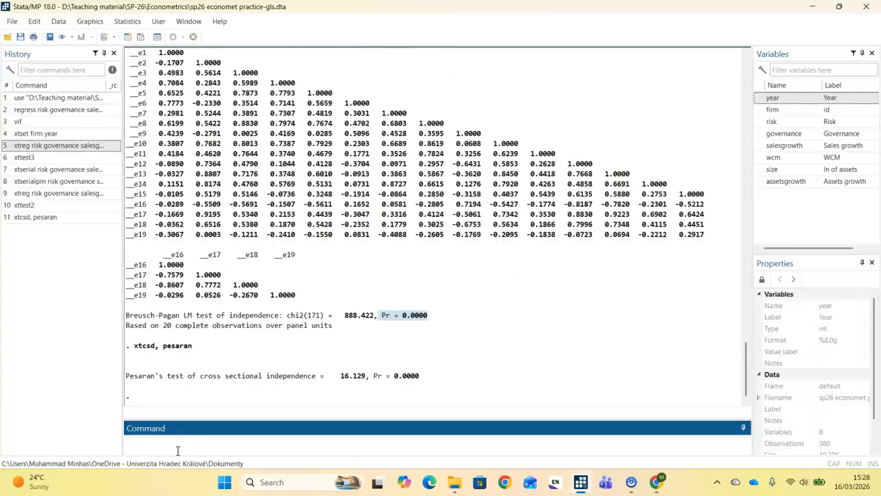
{"action": "left_click_drag", "start_coordinate": [419, 375], "coordinate": [126, 344]}
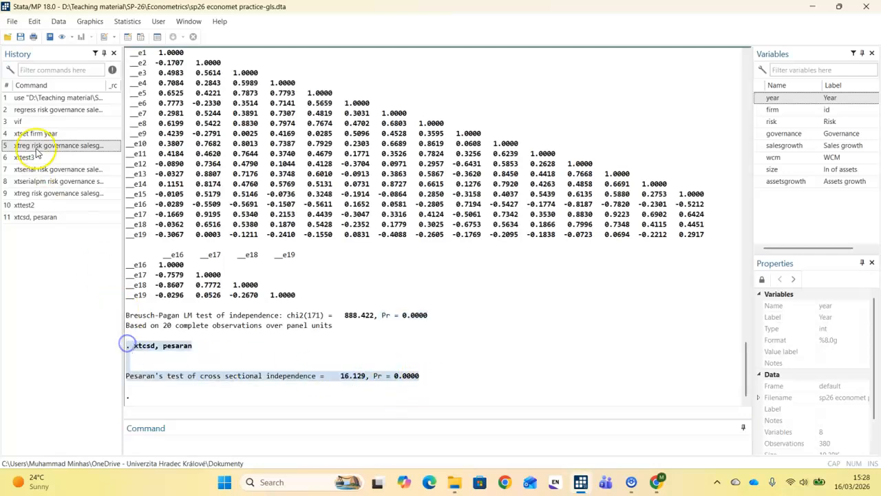